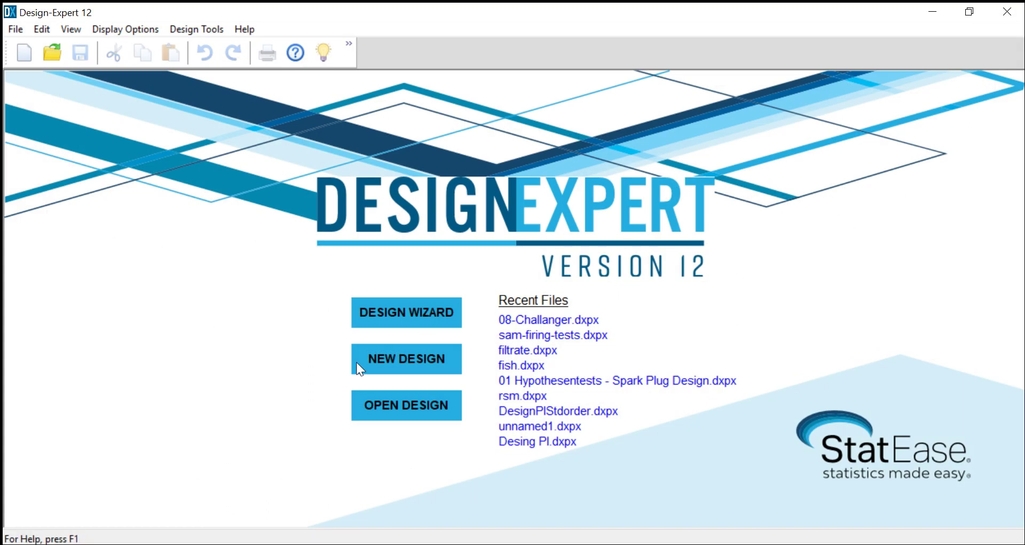
Start a new design and scroll the Regular Two-Level grid to the 8-run 2^(4-1) factorial
click(357, 362)
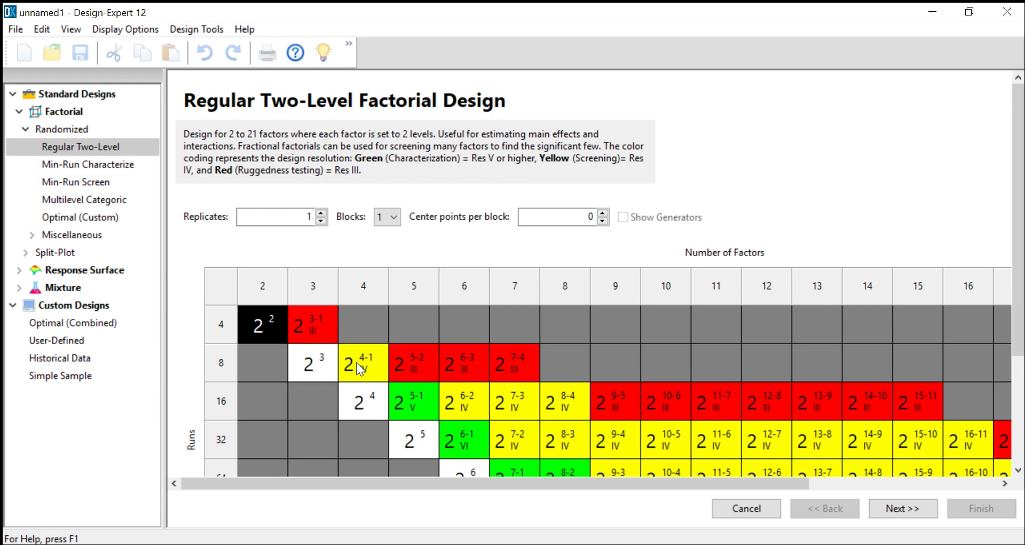
scroll(357, 368, down, 2)
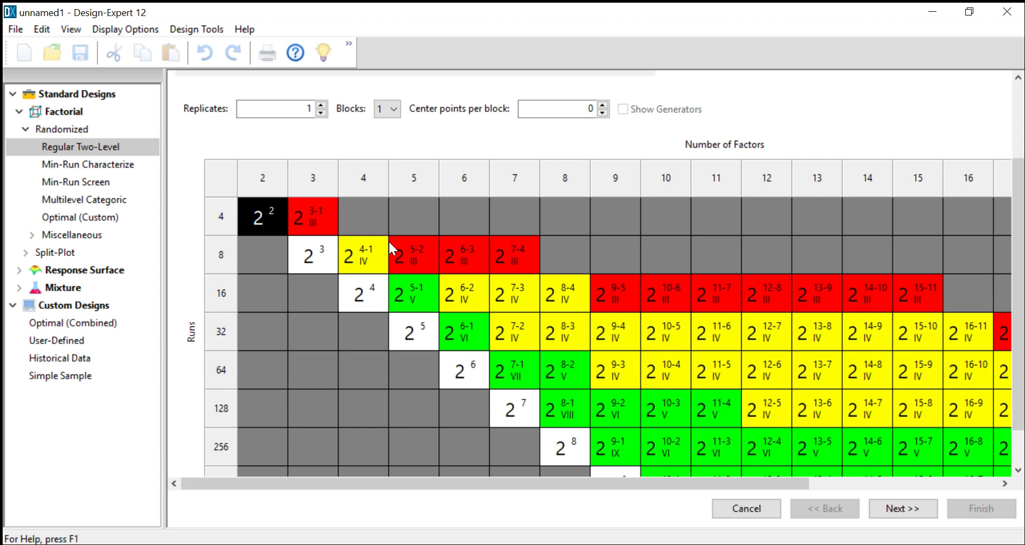
click(364, 248)
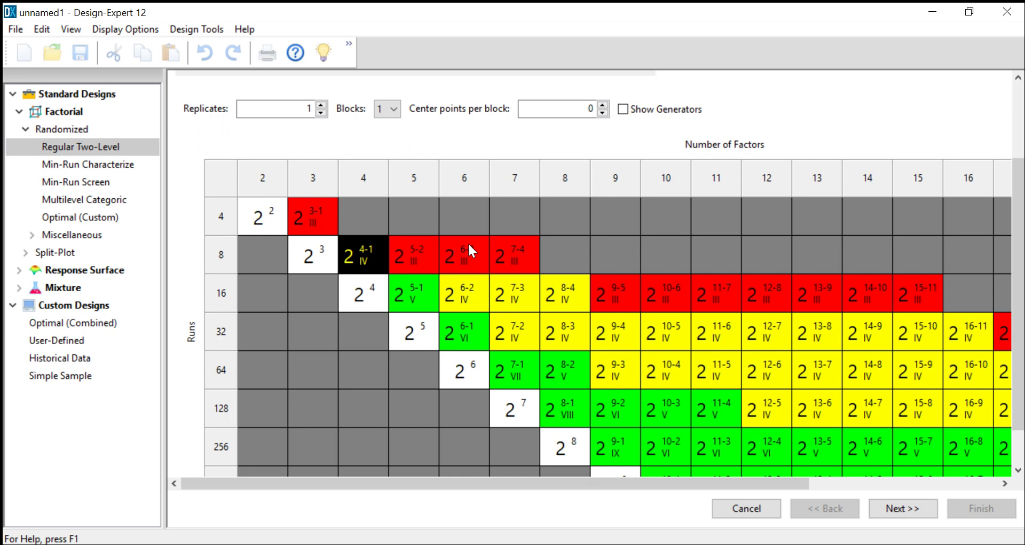
Advance to the Factorial Effects Aliases, such as A = A + BCD
click(895, 507)
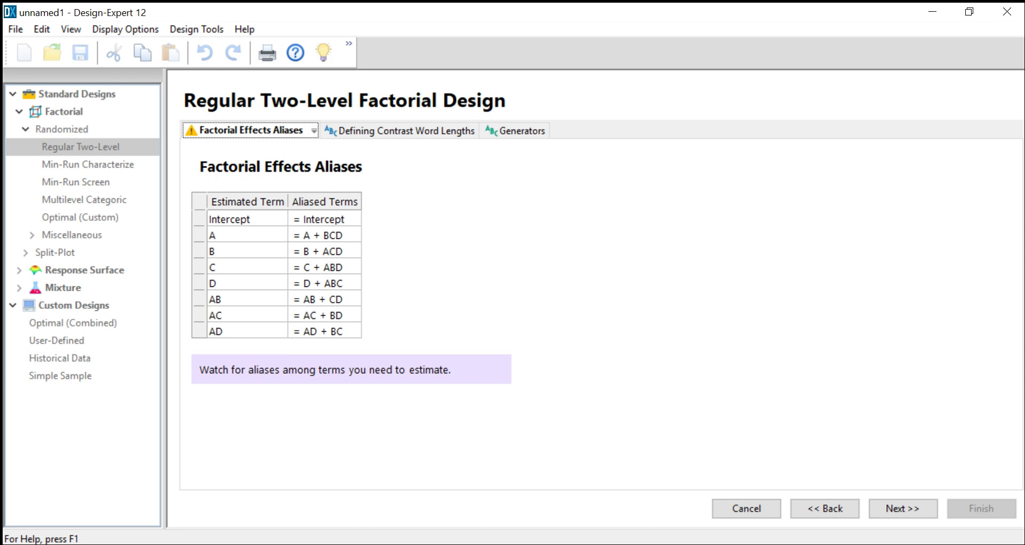
Define factor A as Acid, units %, low 20 and high 30
click(897, 515)
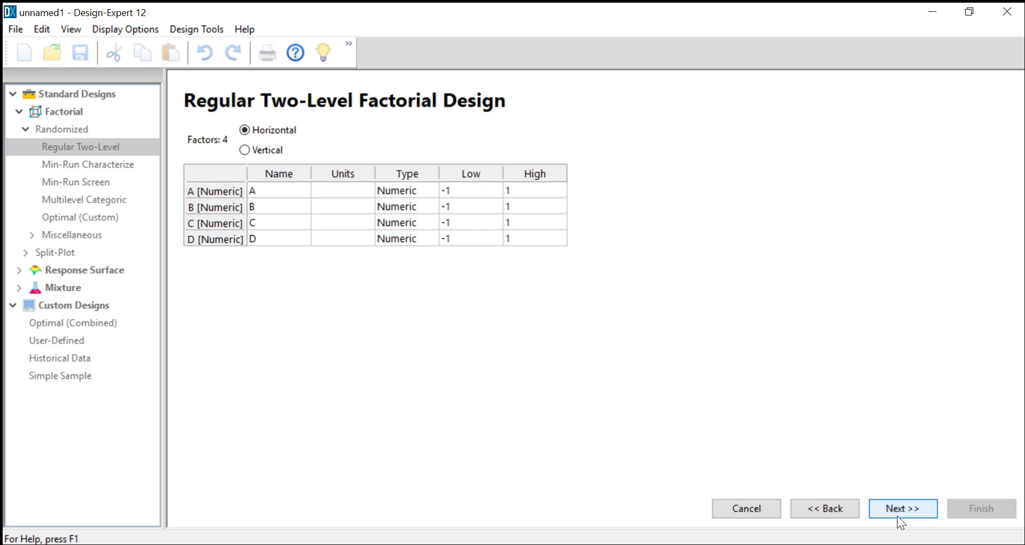
click(293, 195)
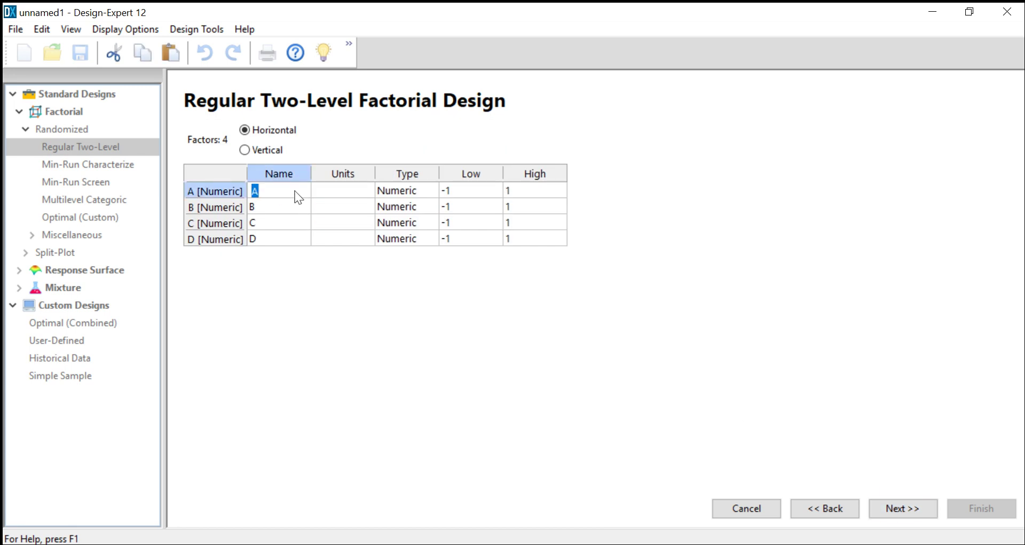
text(Acid)
click(360, 192)
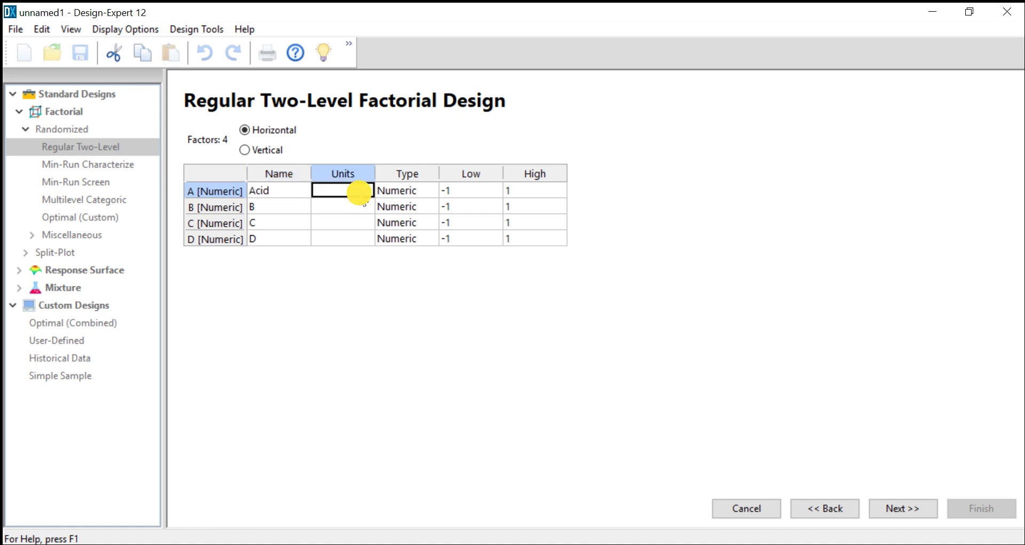
text(%)
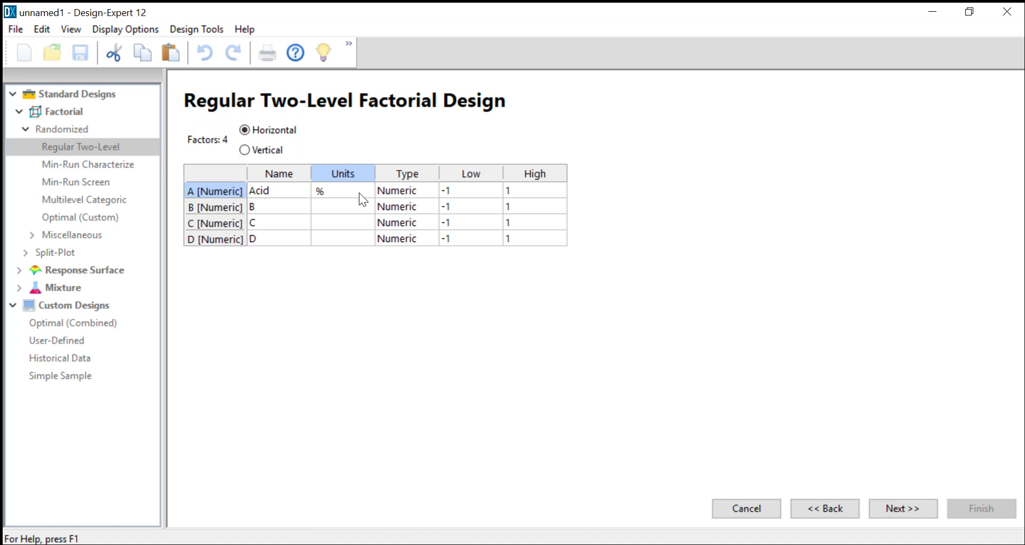
click(460, 184)
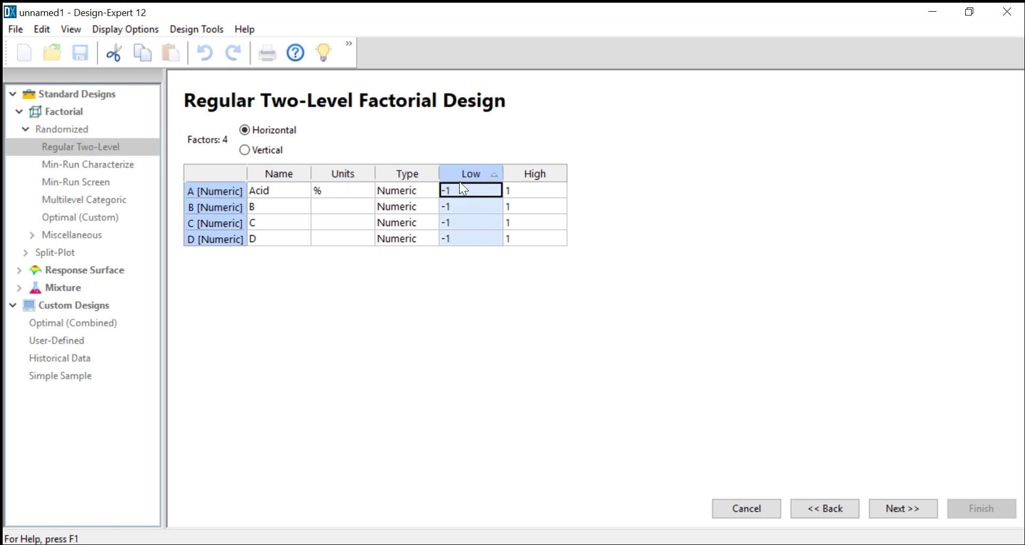
text(20)
key(Tab)
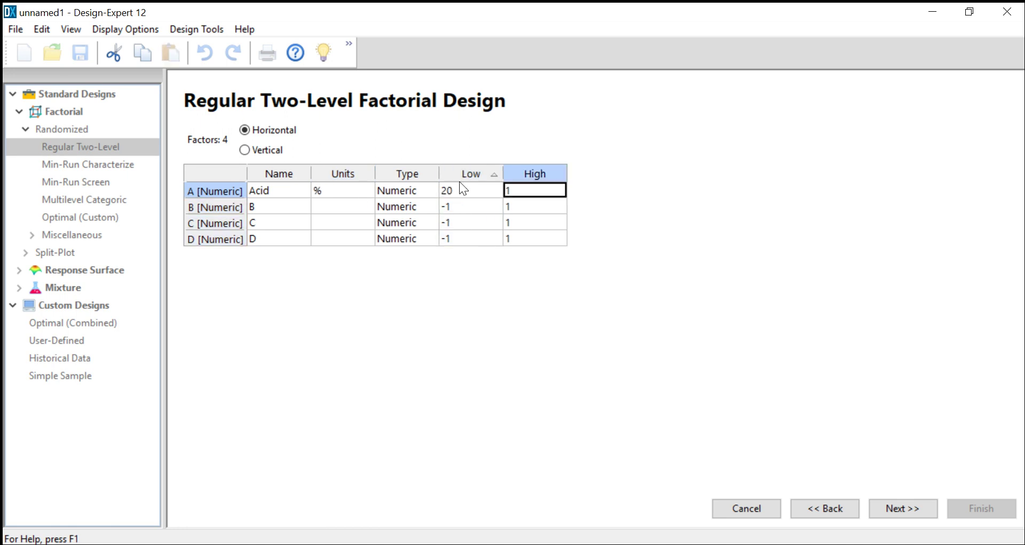
text(30)
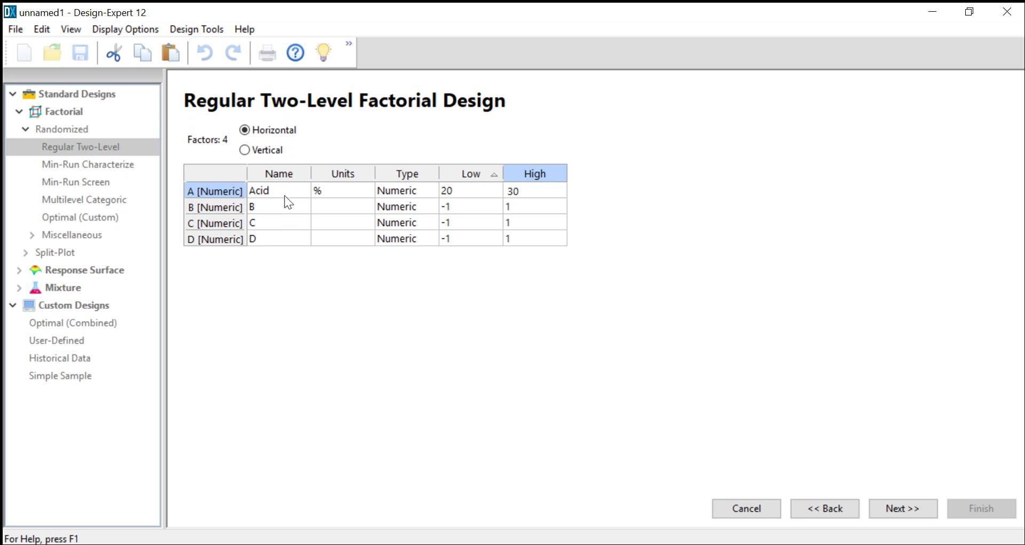
Define factor B as Monomer, units %, low 30 and high 50
click(297, 207)
text(M)
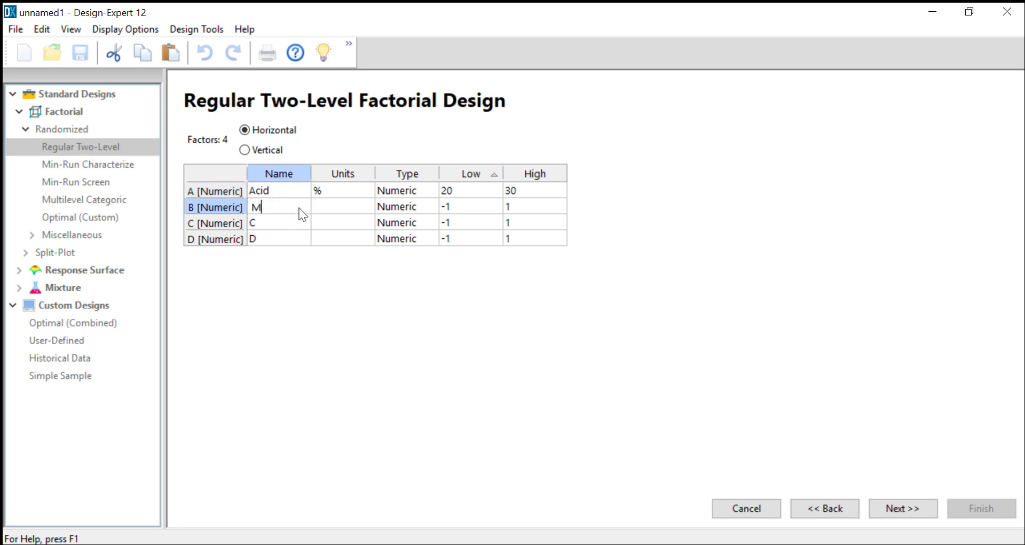
text(onomer)
key(Tab)
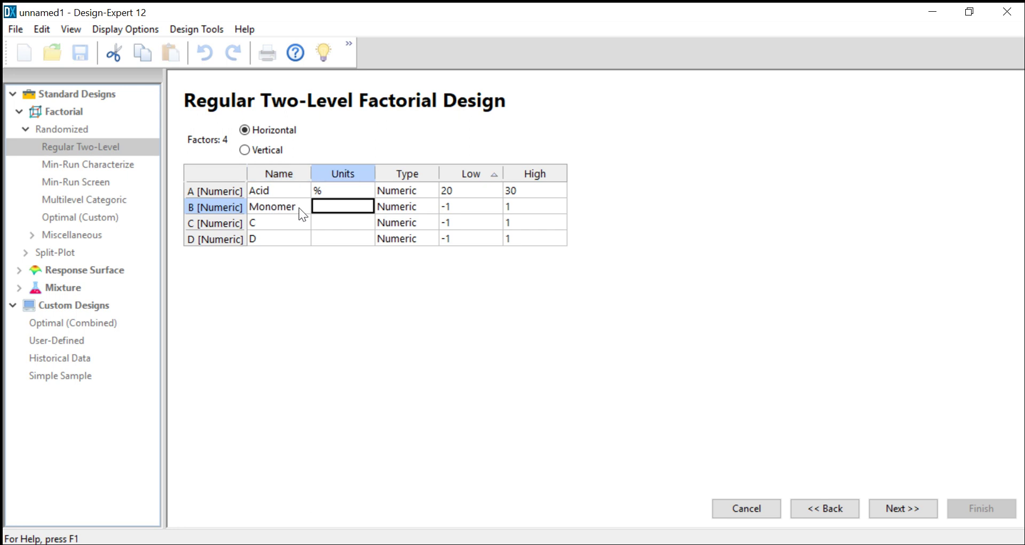
text(%)
key(Tab)
key(Tab)
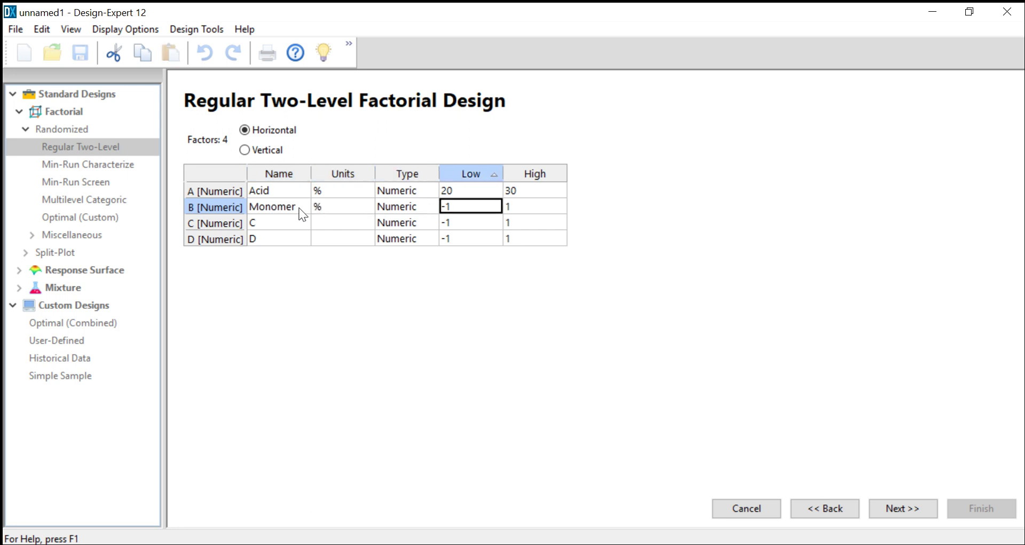
text(30)
key(Tab)
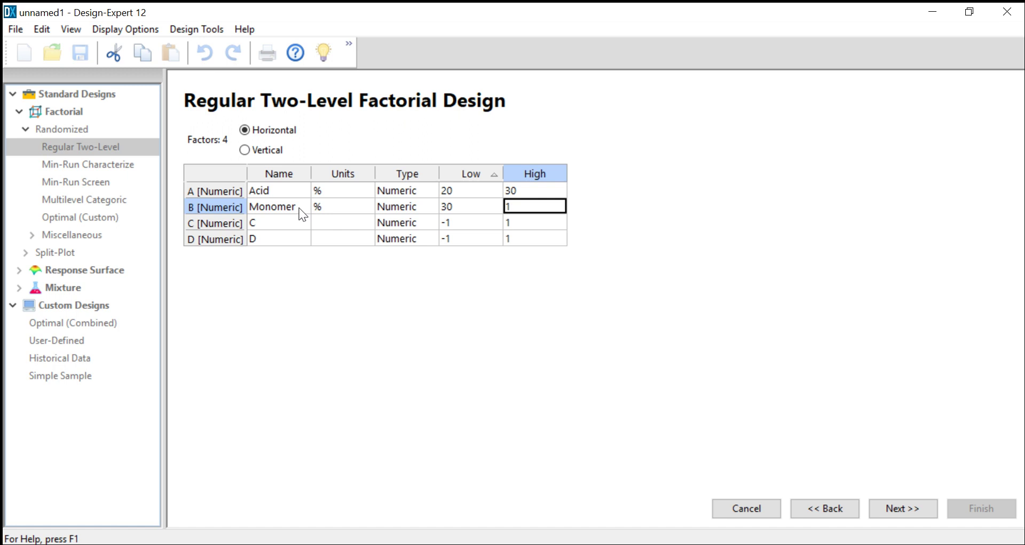
text(50)
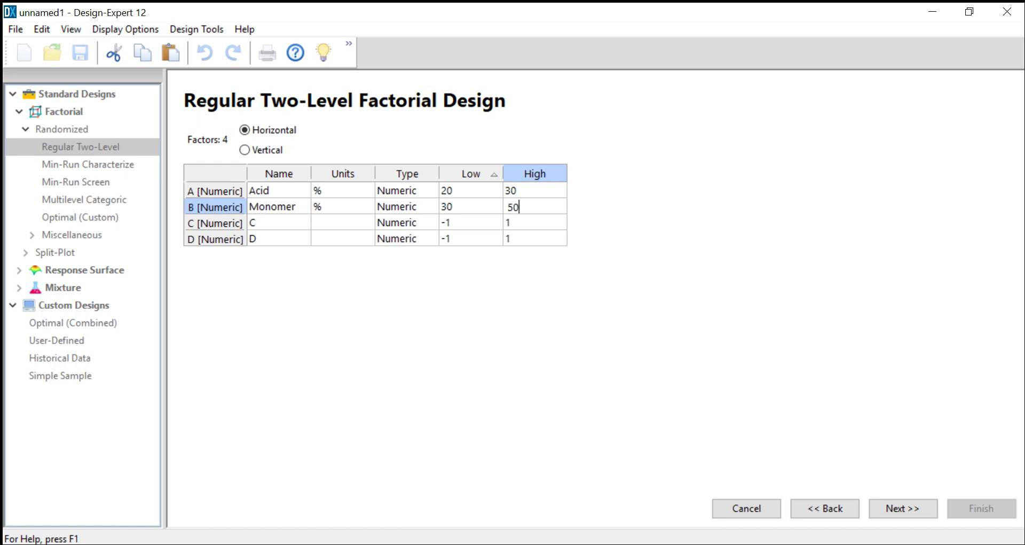
Define factor C as Catalyst, units %, low 1 and high 2
click(270, 228)
text(Cat)
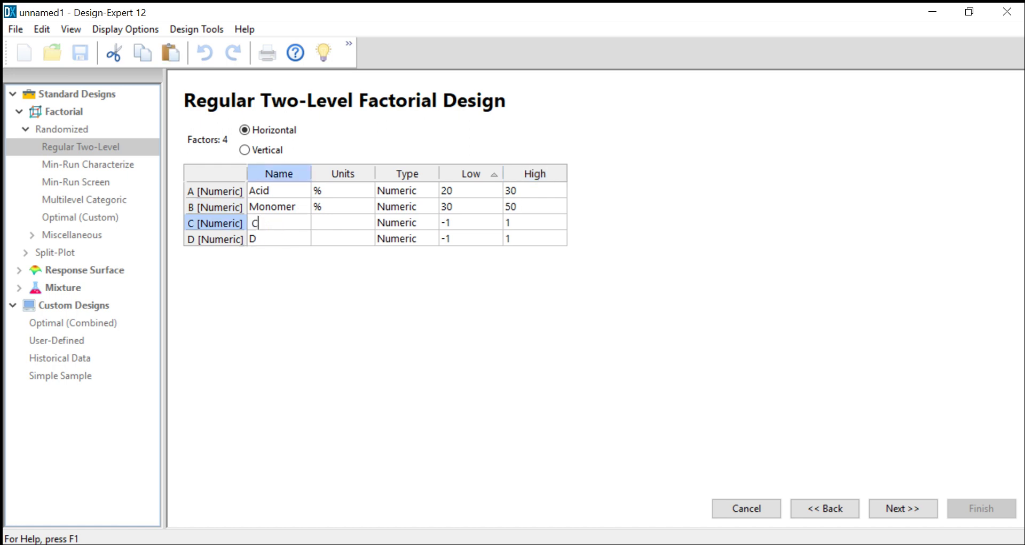
text(alyst)
key(Tab)
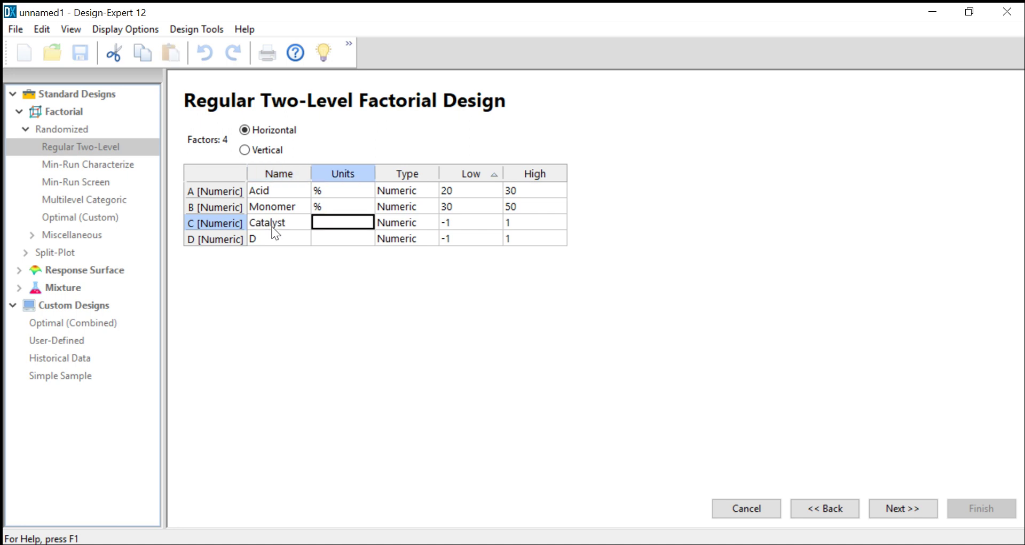
text(%)
key(Tab)
key(Tab)
text(1)
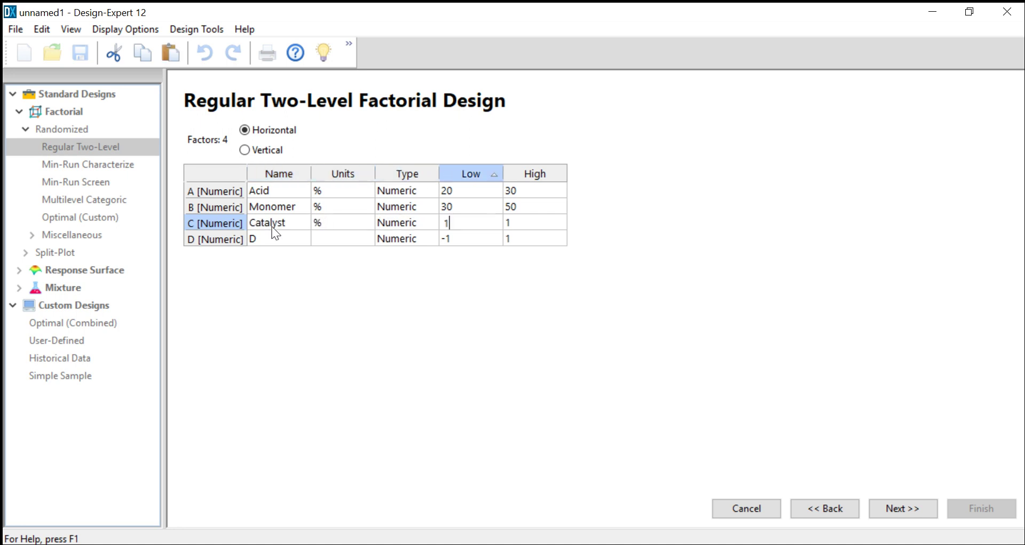
key(Tab)
text(2)
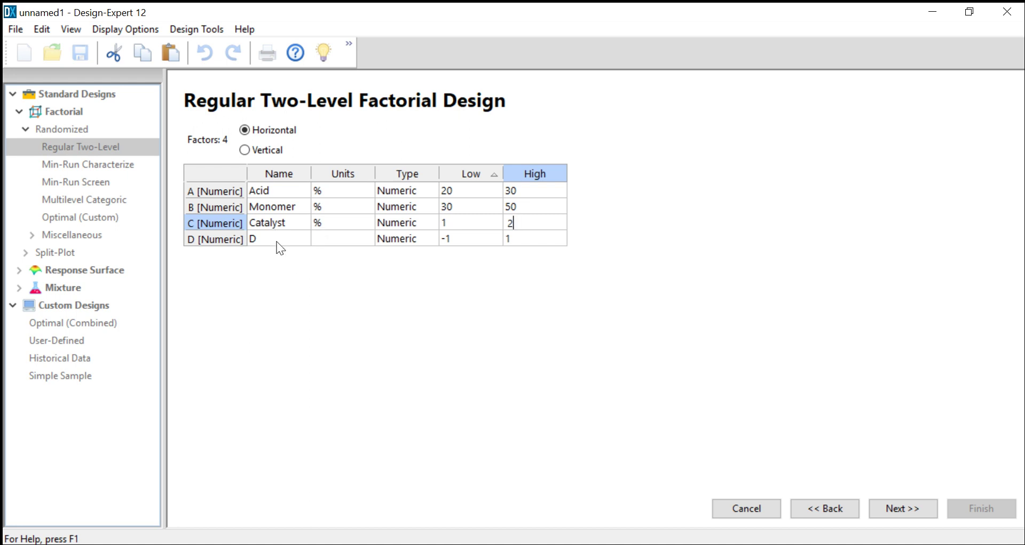
Define factor D as Temp, units C, low 100 and high 150
click(276, 241)
text(Temp)
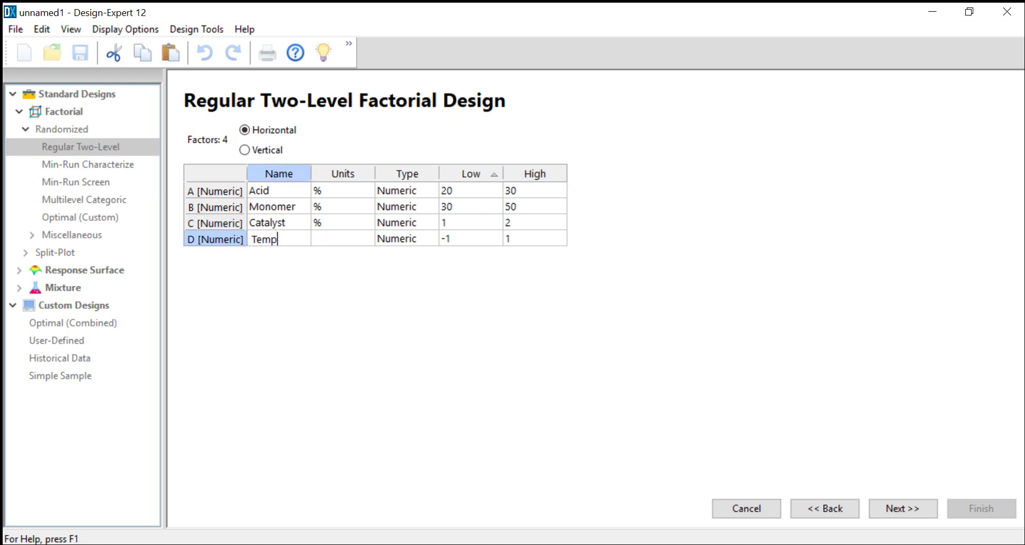
key(Tab)
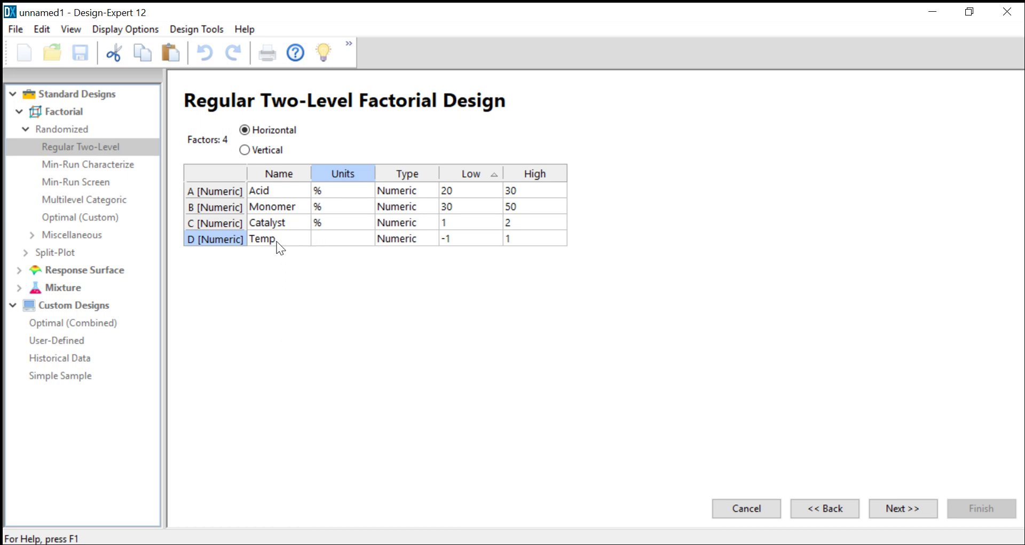
text(C)
click(451, 237)
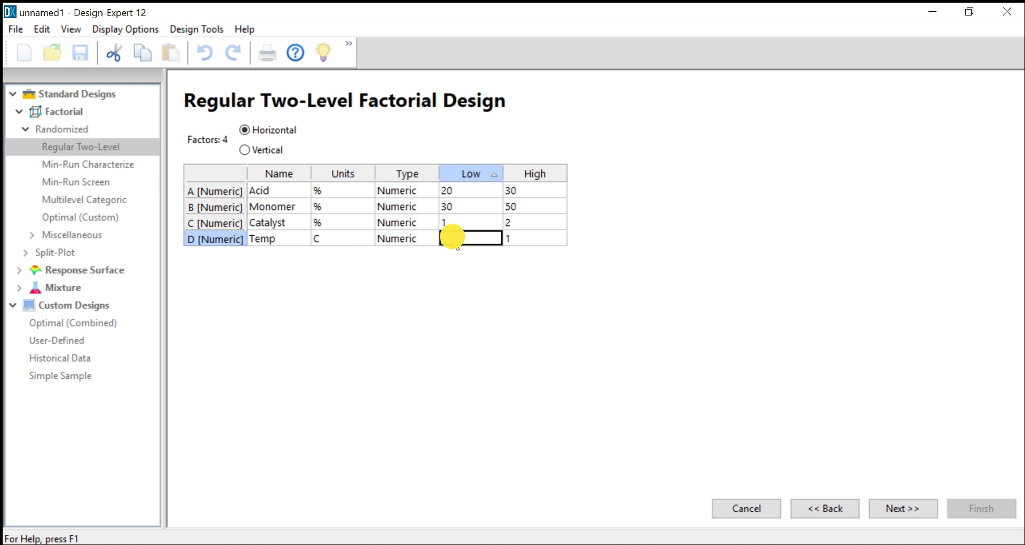
click(453, 239)
text(100)
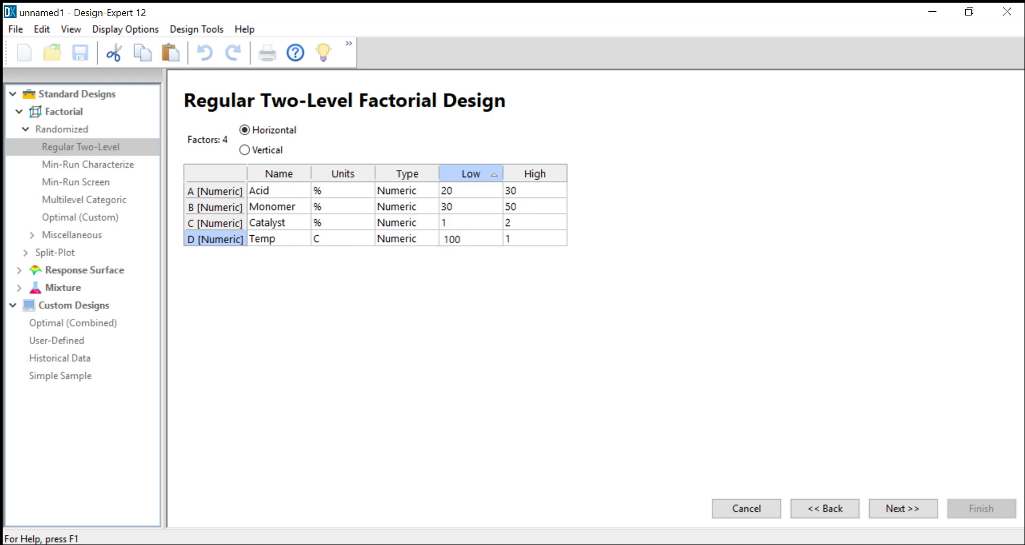
key(Tab)
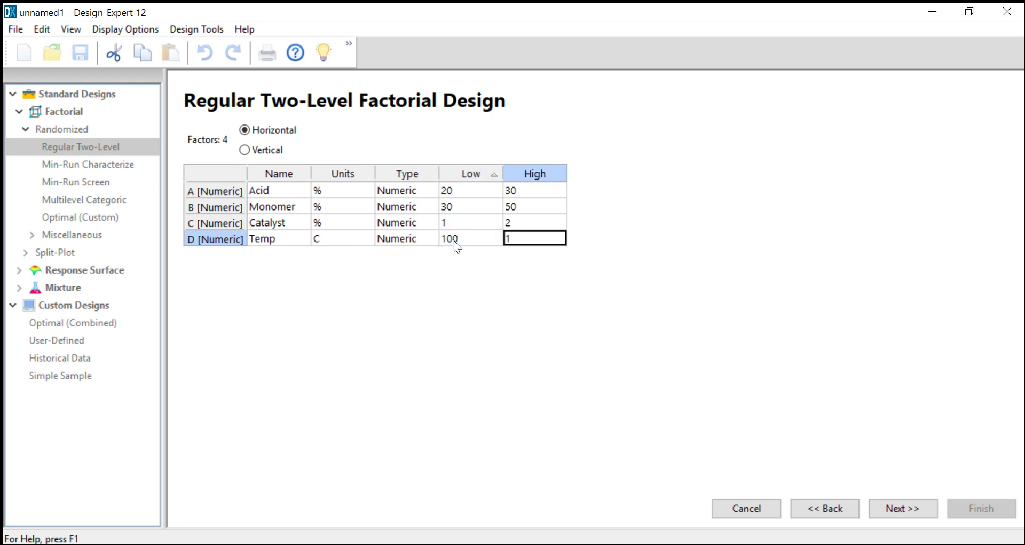
text(150)
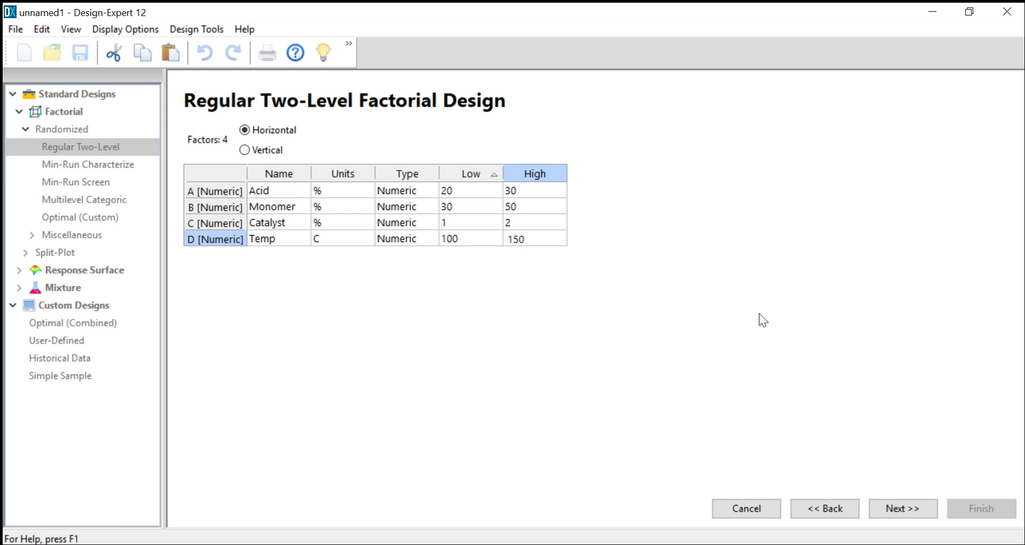
On the responses step, rename response R1 to Failure Rate
click(902, 502)
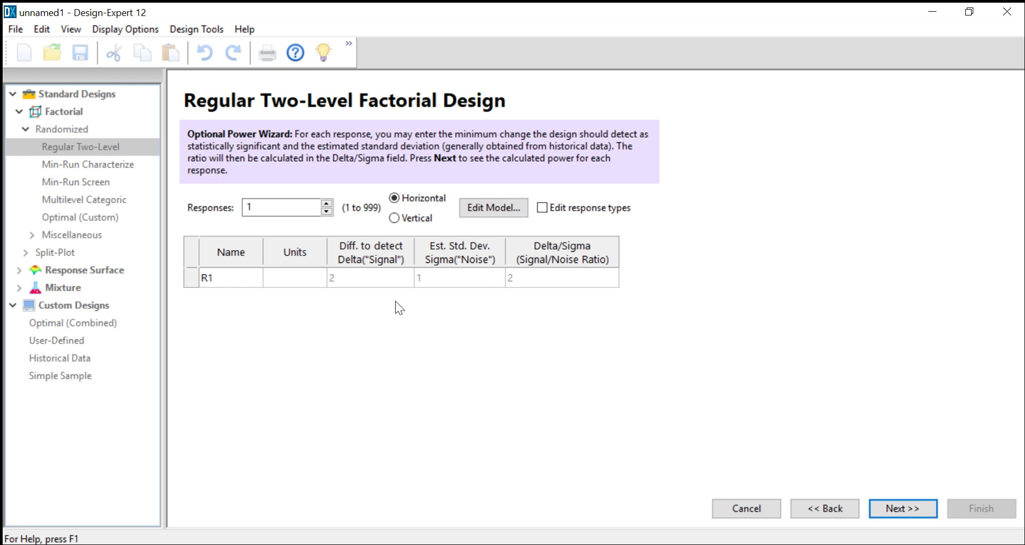
click(252, 276)
key(BackSpace)
key(BackSpace)
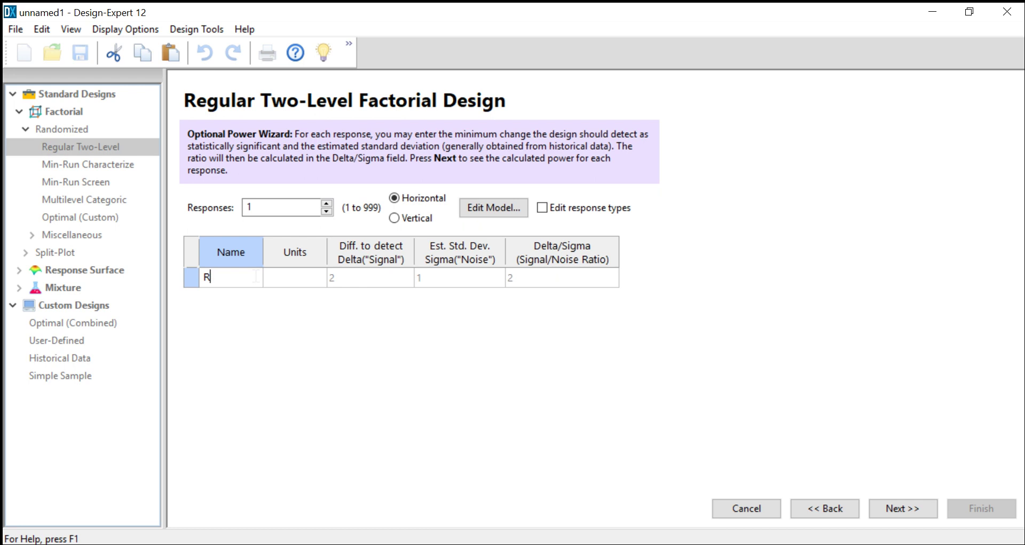
text(Failure Rate)
key(Return)
Clear the Diff. to detect and Est. Std. Dev. values, leaving power entries blank
click(316, 279)
click(366, 277)
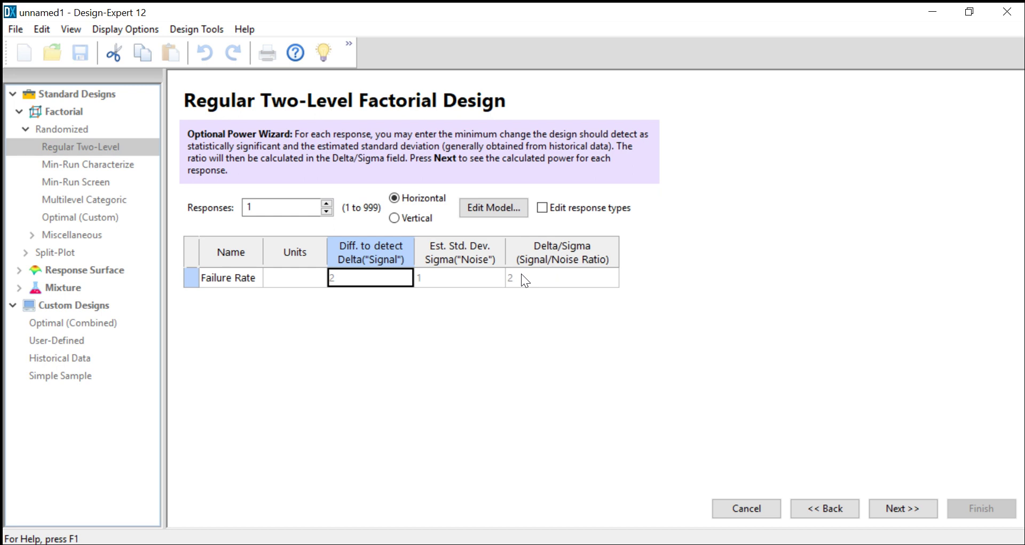
click(476, 275)
click(477, 277)
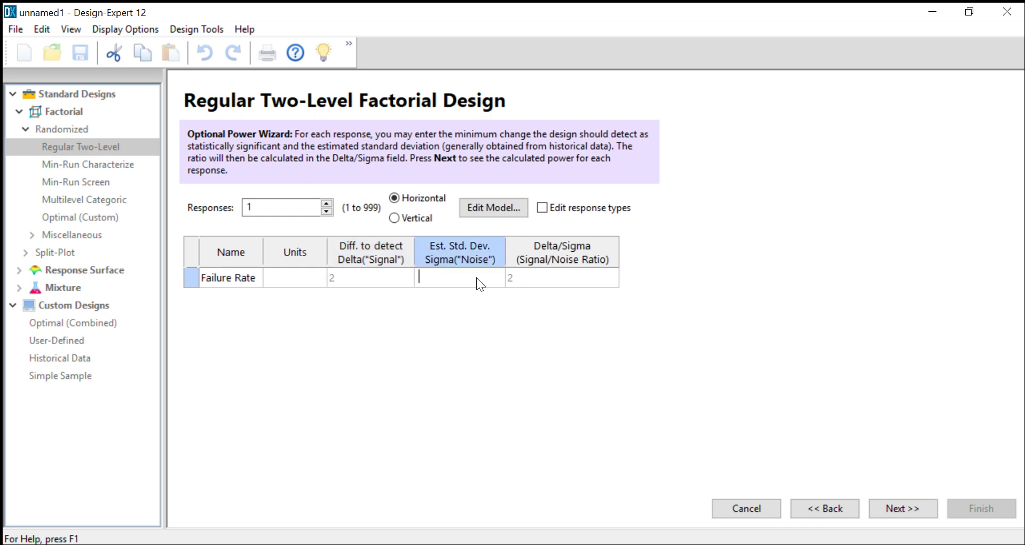
click(391, 276)
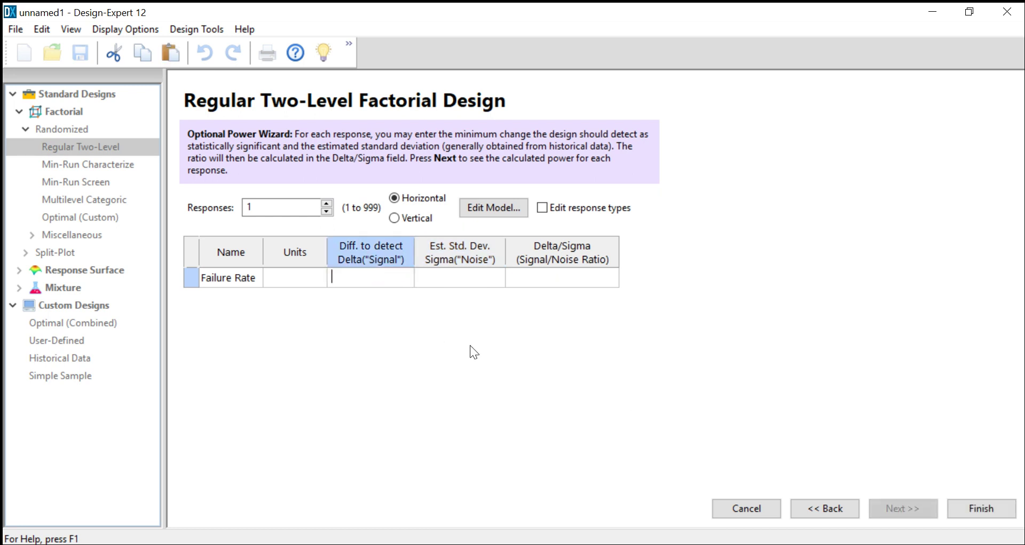
click(584, 248)
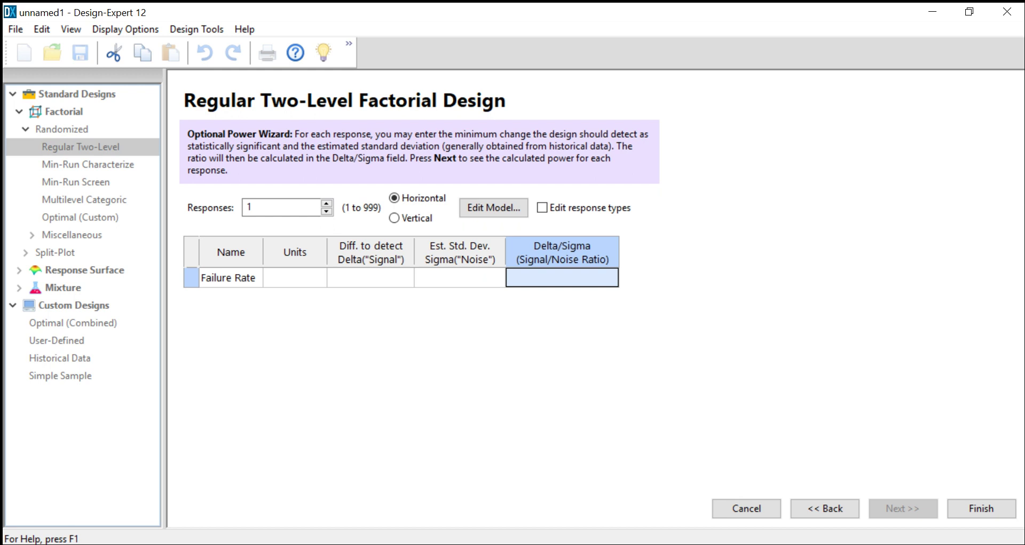
Finish the wizard to generate the eight-run randomized Design Layout
click(987, 510)
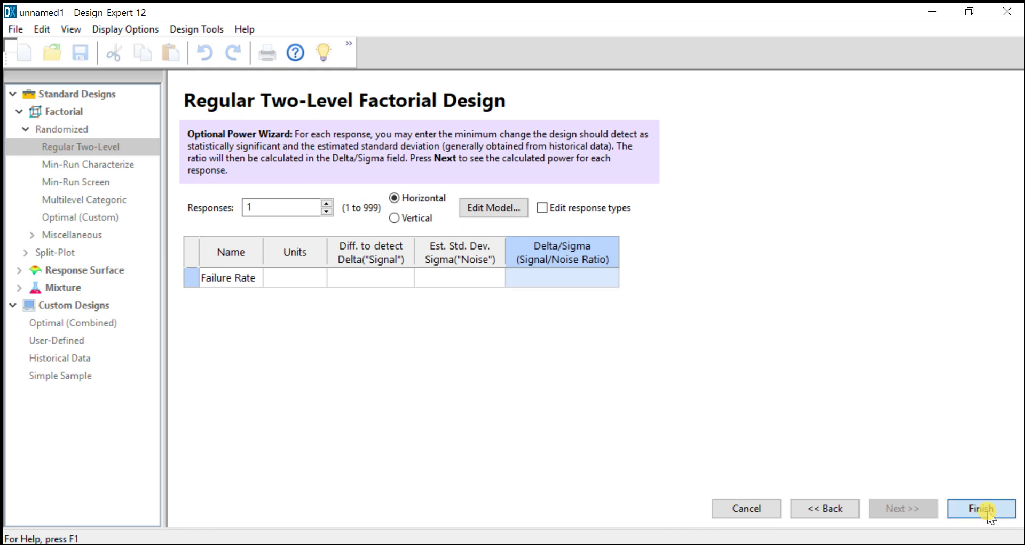